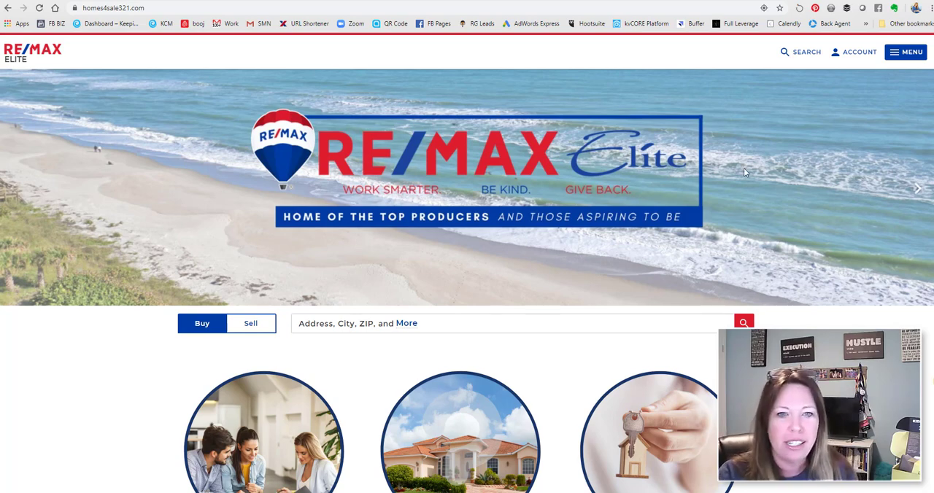
Open the Cocoa Beach homes-for-sale page from the Search Homes For Sale By City section of the homepage
scroll(766, 295, down, 4)
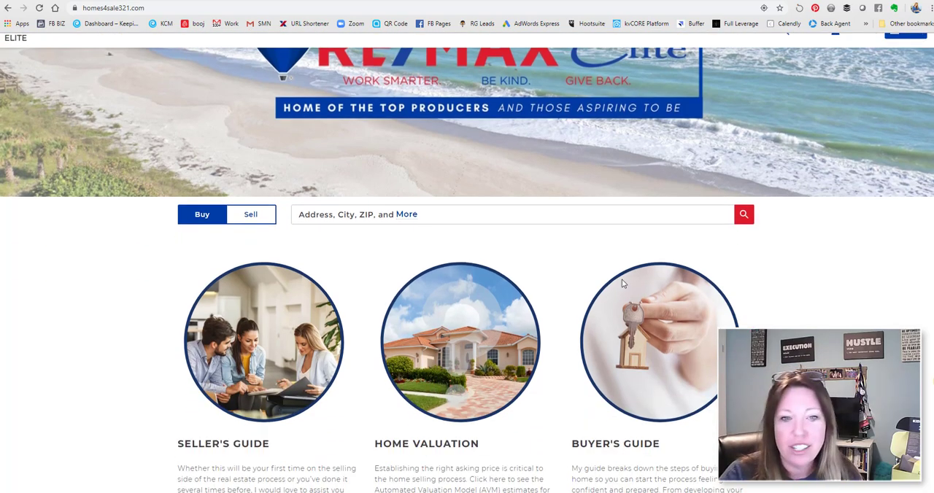
scroll(766, 295, down, 3)
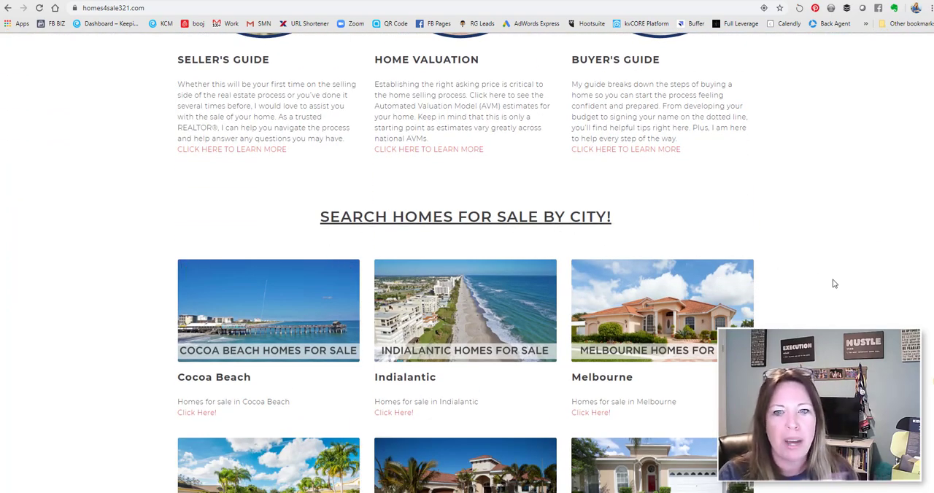
scroll(802, 283, down, 2)
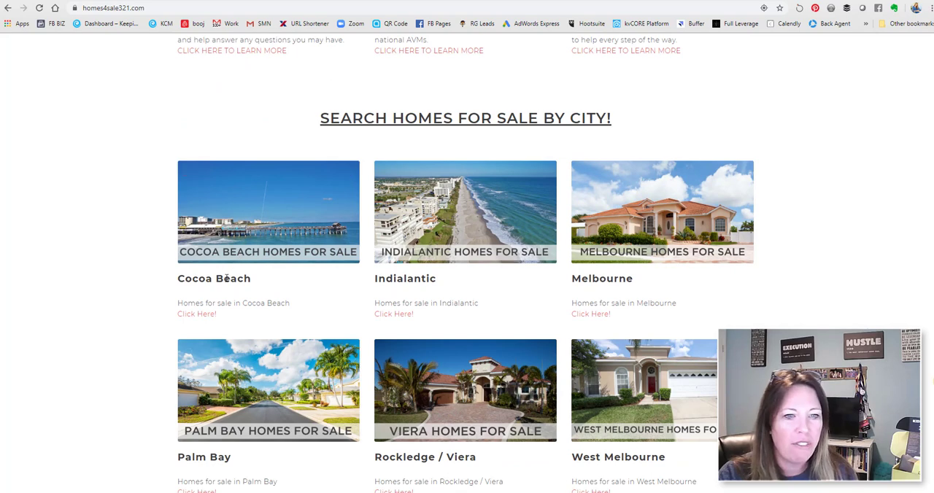
scroll(255, 267, down, 1)
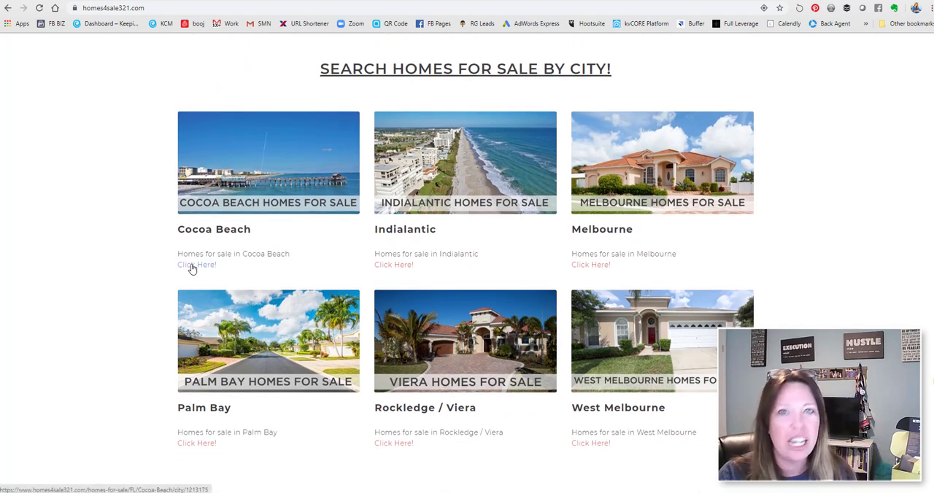
click(192, 267)
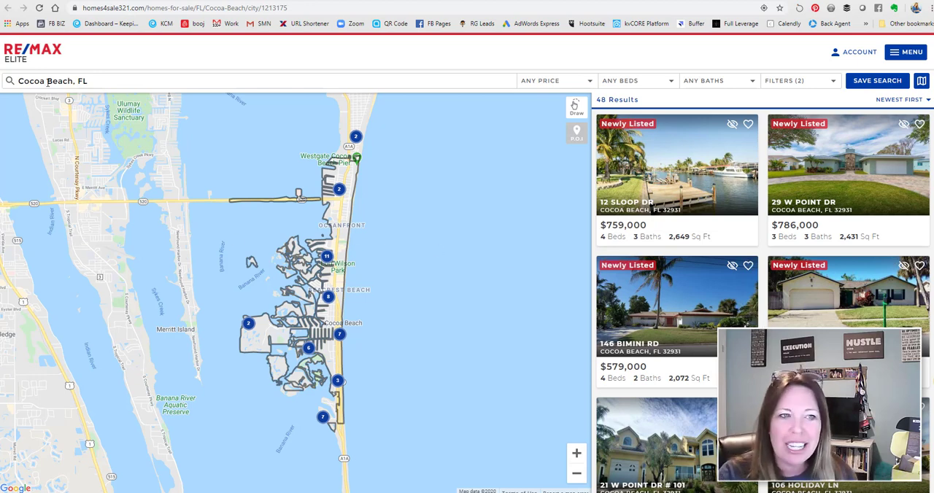
Run the listing search for the city of Cocoa Beach and copy the web address of the results page
click(102, 87)
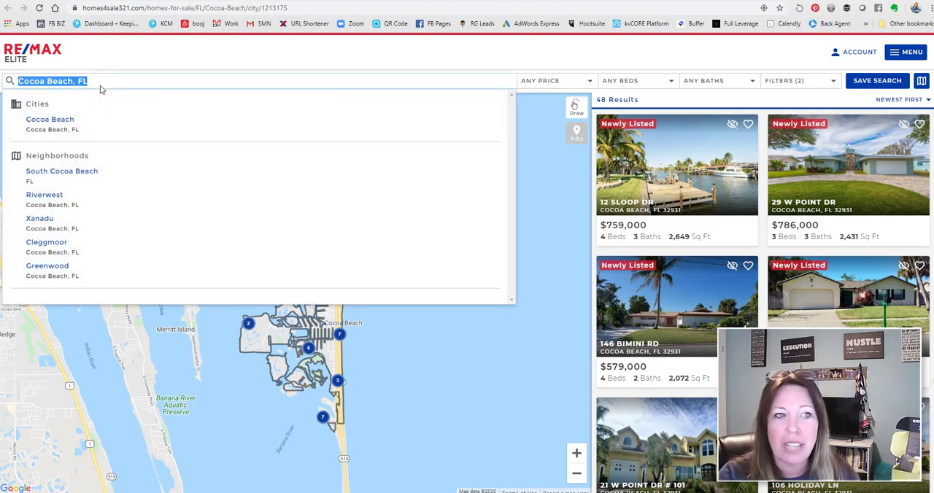
click(59, 121)
click(242, 10)
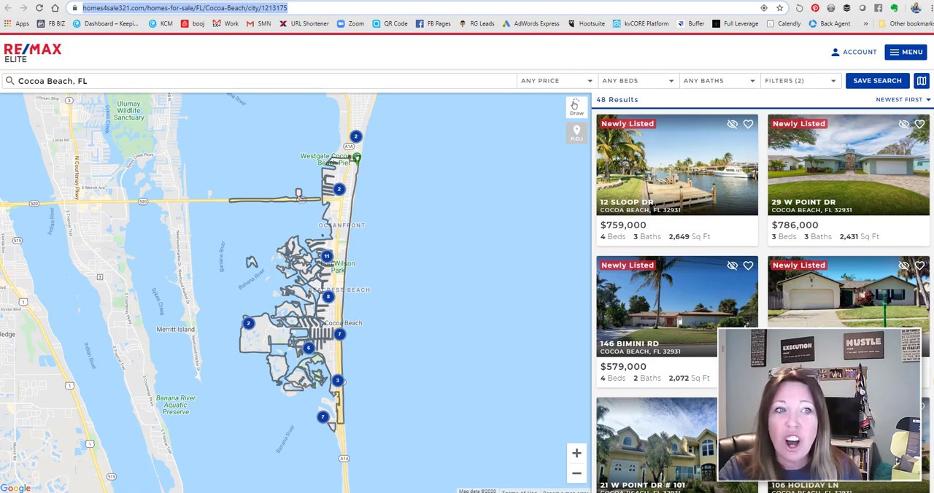
right_click(122, 12)
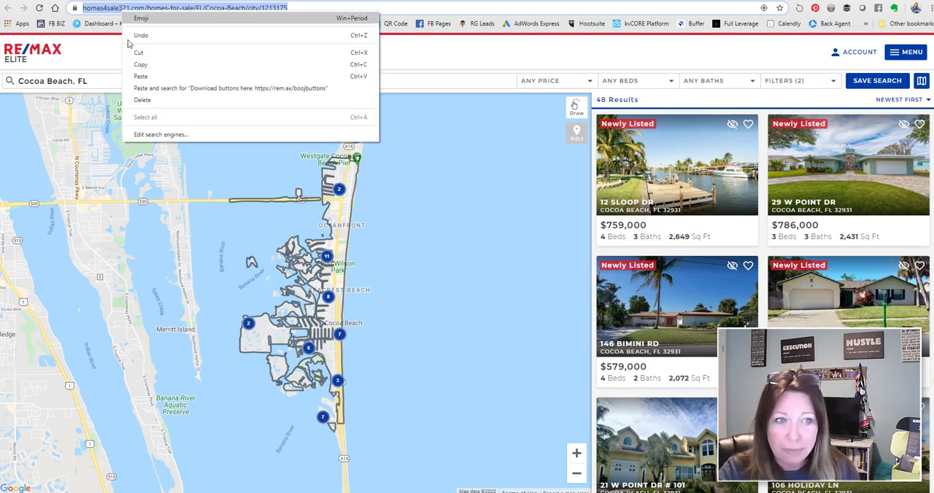
click(146, 64)
Switch to the booj page editor and open the content of the Image Text block holding the city home searches
click(413, 1)
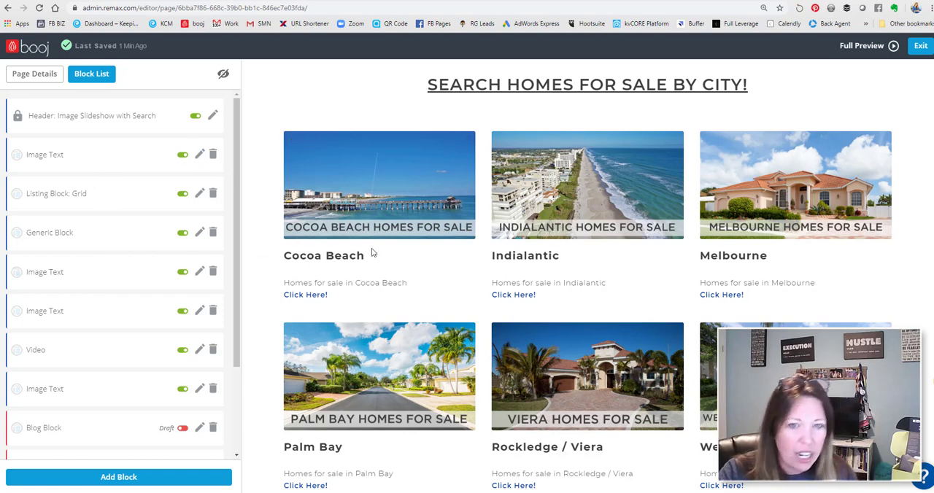
scroll(372, 253, down, 1)
scroll(111, 348, down, 2)
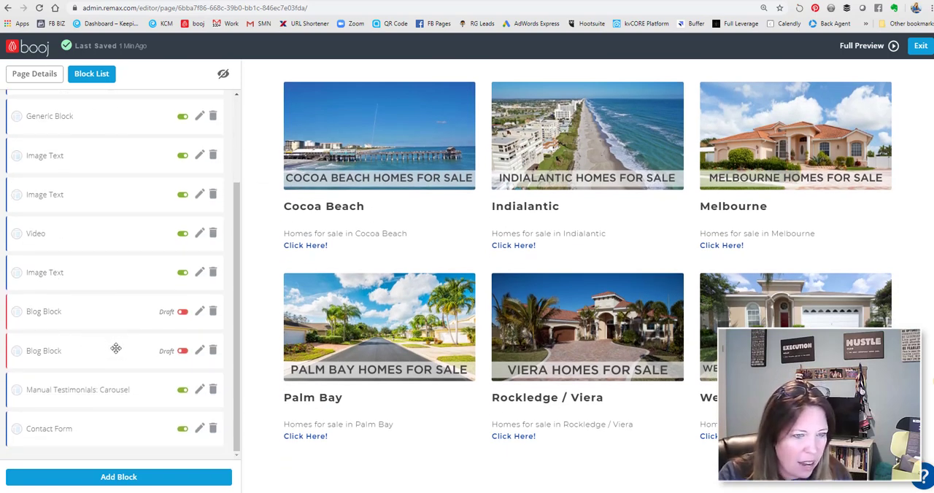
scroll(116, 350, up, 3)
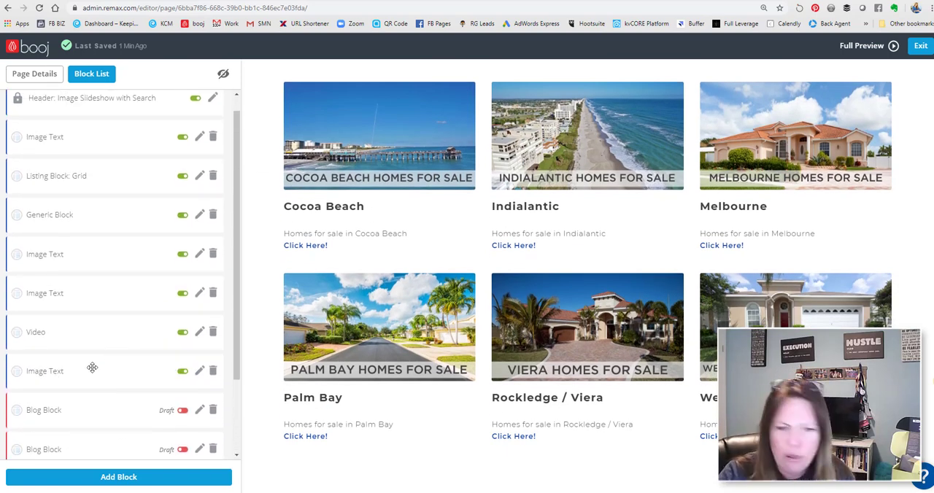
click(198, 372)
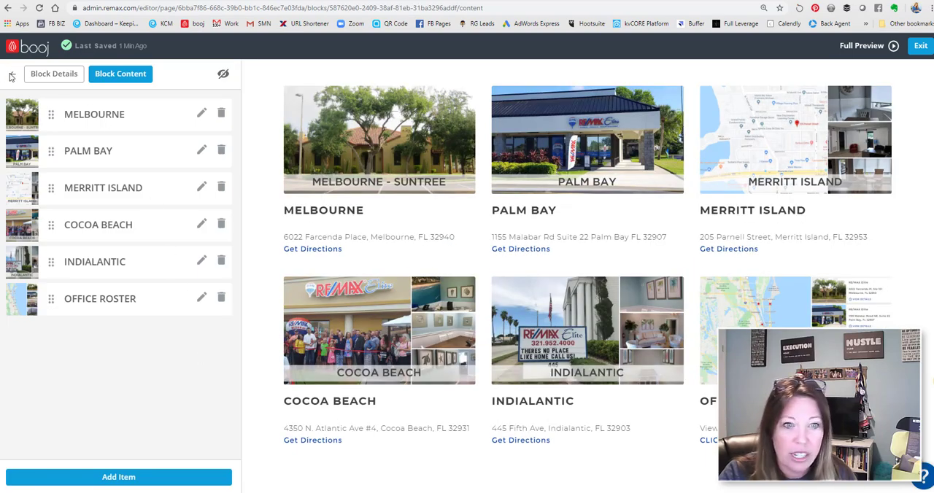
click(13, 74)
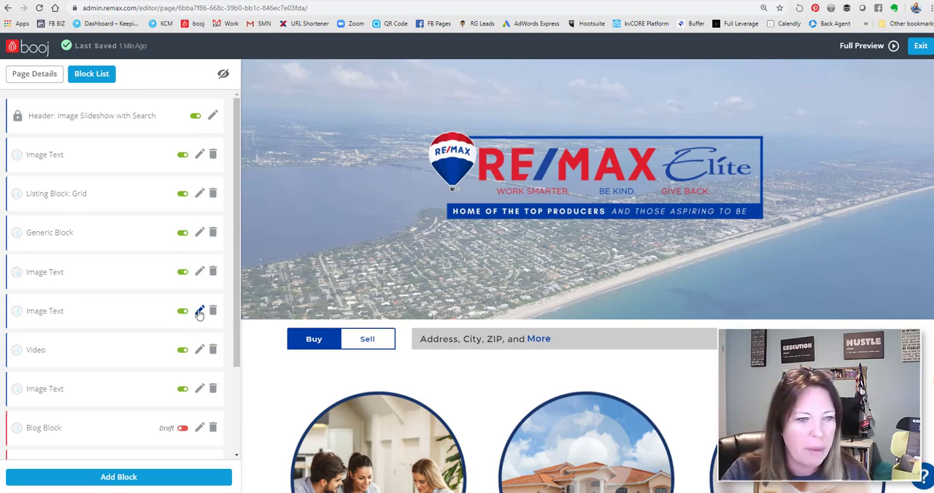
click(199, 272)
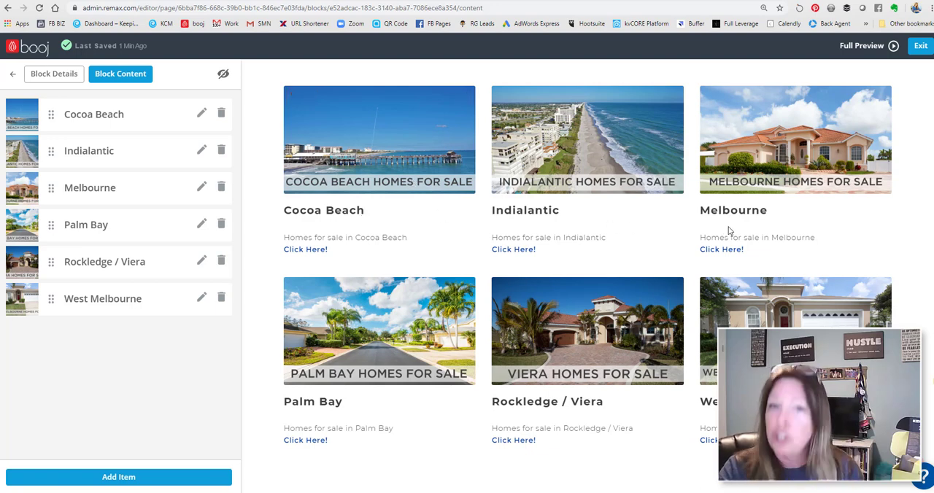
Open the Cocoa Beach item for editing, check its Link Url and save the item
click(202, 115)
scroll(124, 307, down, 1)
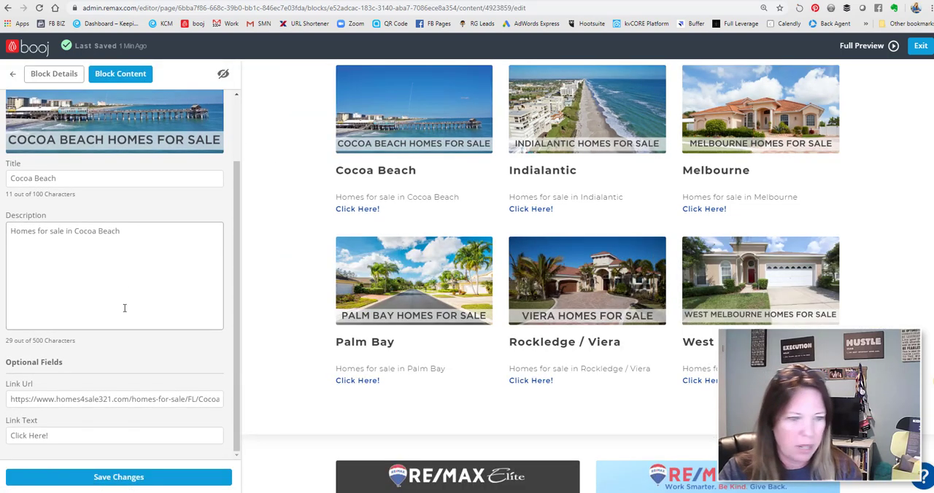
click(66, 400)
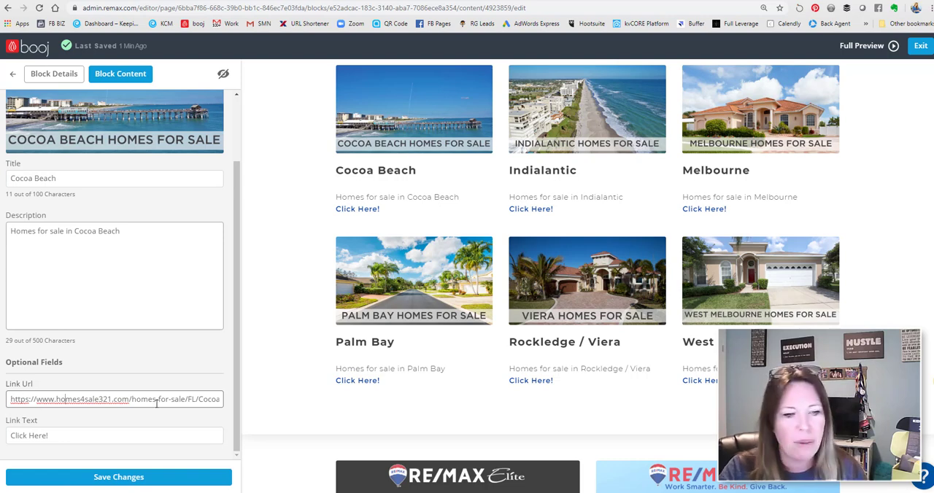
click(131, 477)
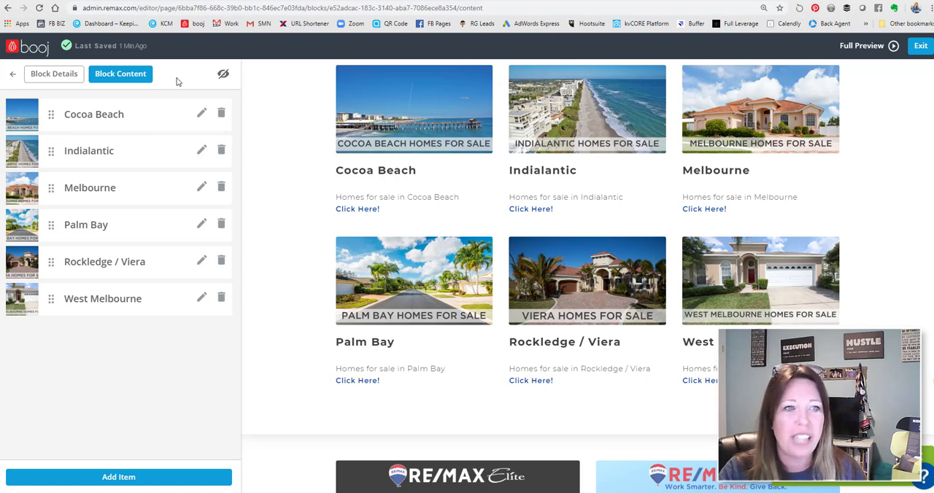
Examine the Search By City entries in the navigation menu of the live website
scroll(706, 197, up, 1)
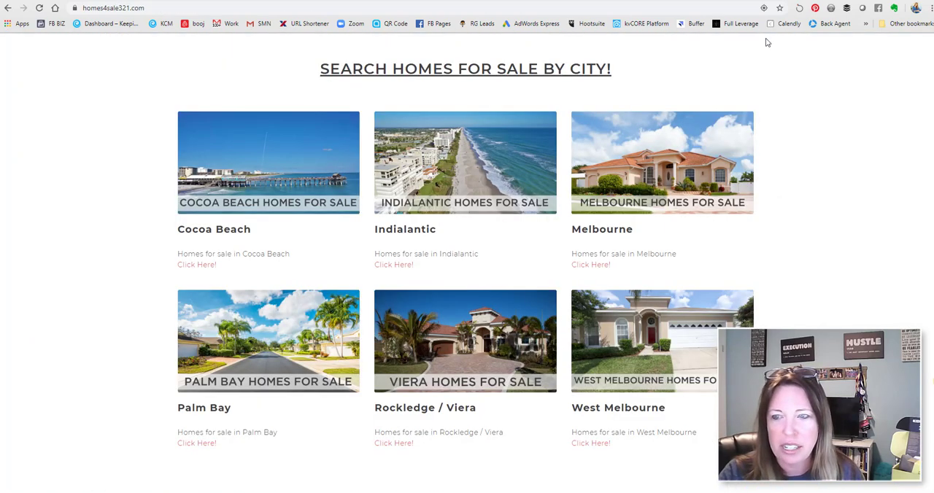
scroll(851, 138, up, 10)
click(905, 52)
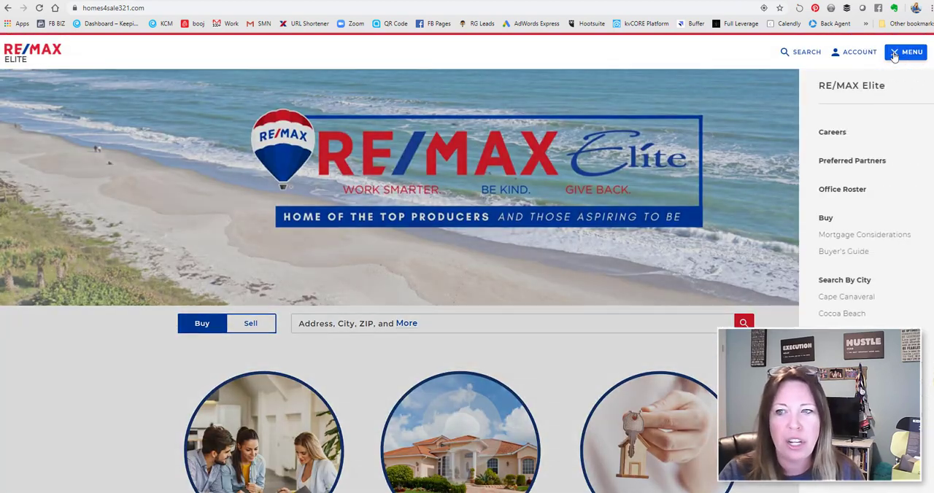
scroll(818, 239, down, 2)
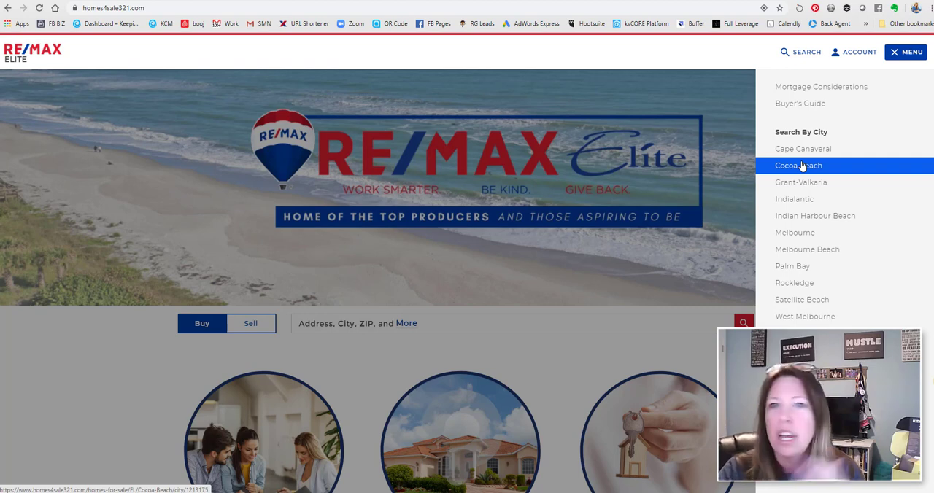
Switch to the booj website admin and open the Navigation Editor
click(432, 0)
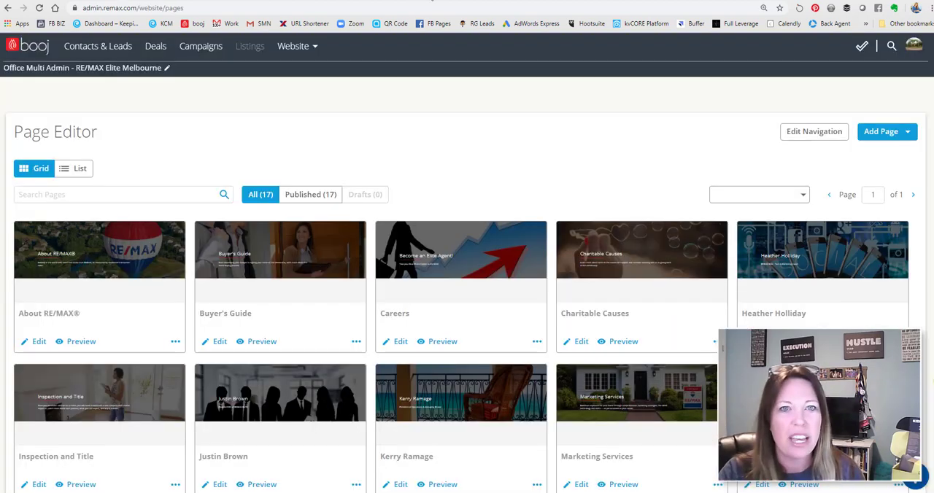
click(302, 48)
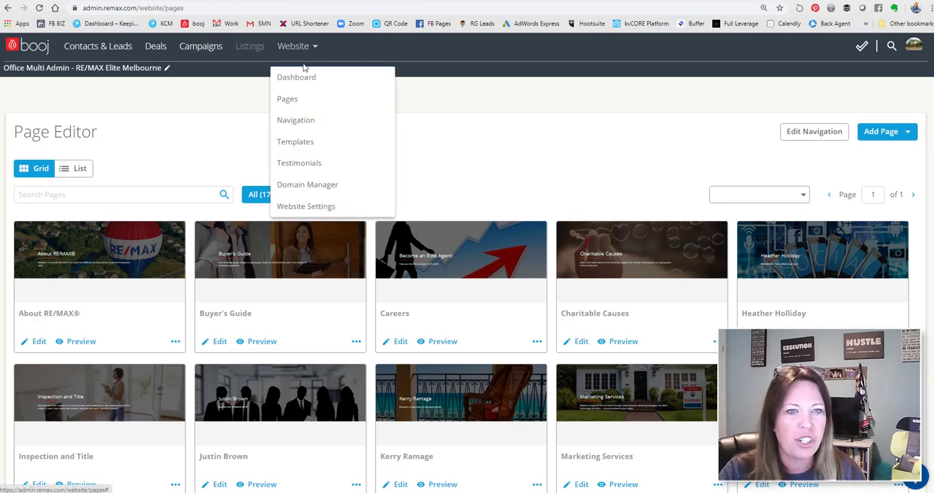
click(305, 126)
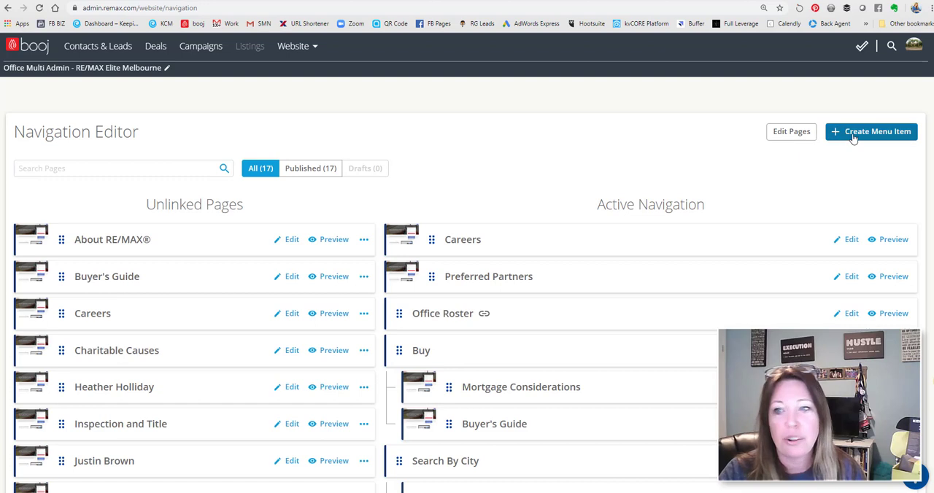
Add a menu item titled "Search by City" without a link and locate it in the Active Navigation list
click(853, 136)
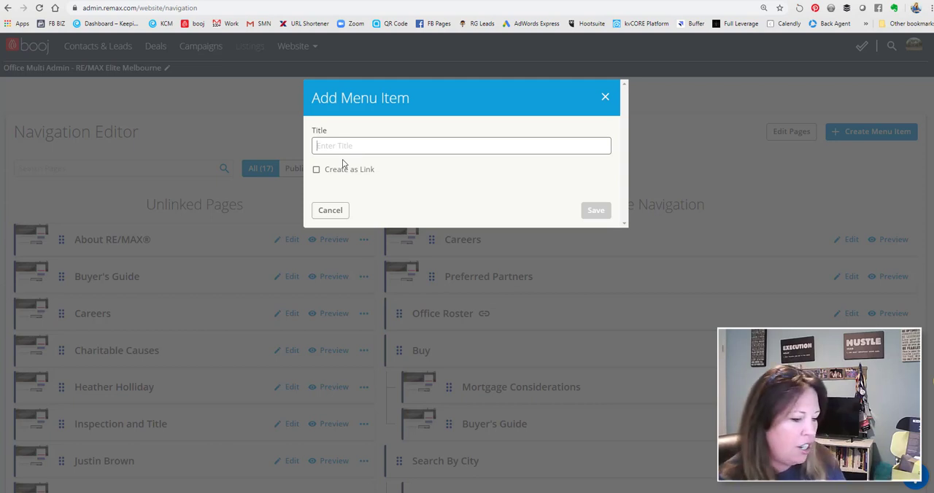
text(Search by City)
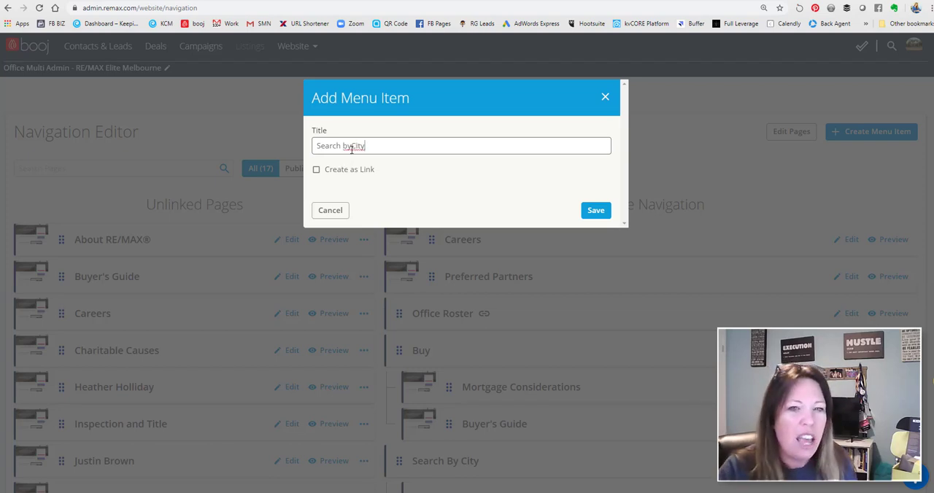
click(353, 146)
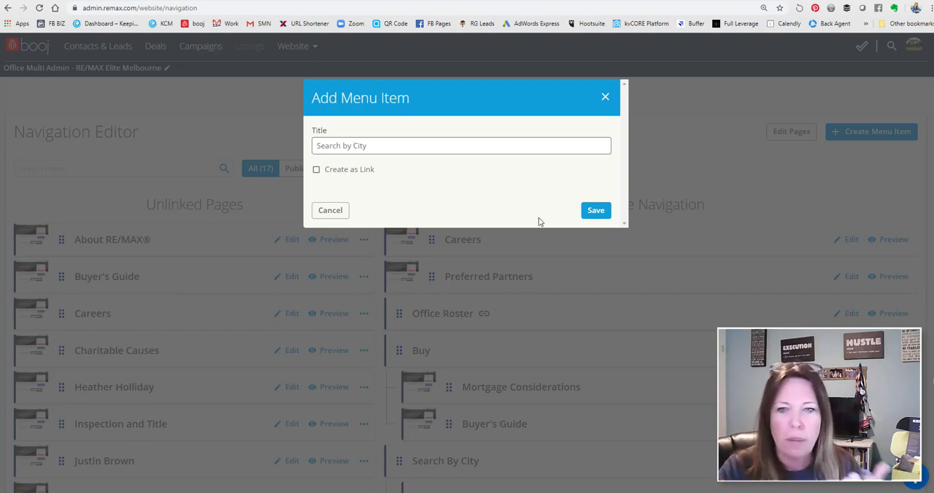
click(596, 212)
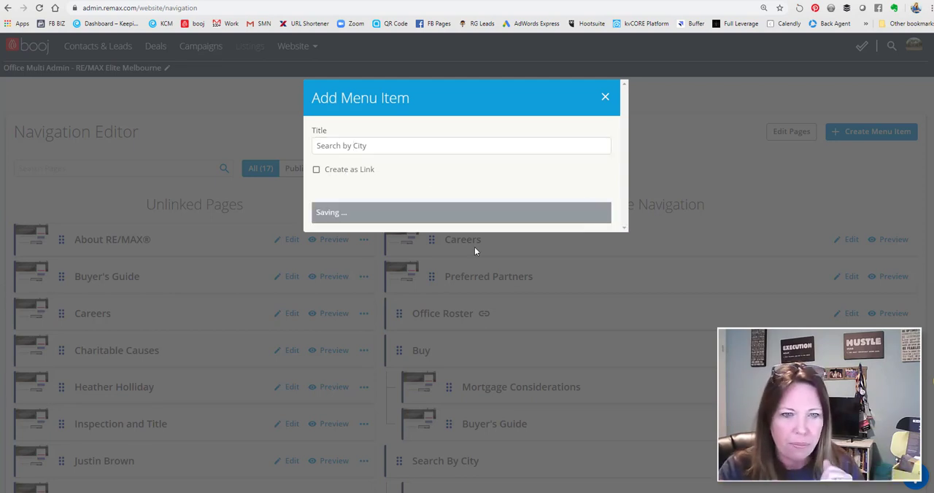
scroll(602, 306, down, 10)
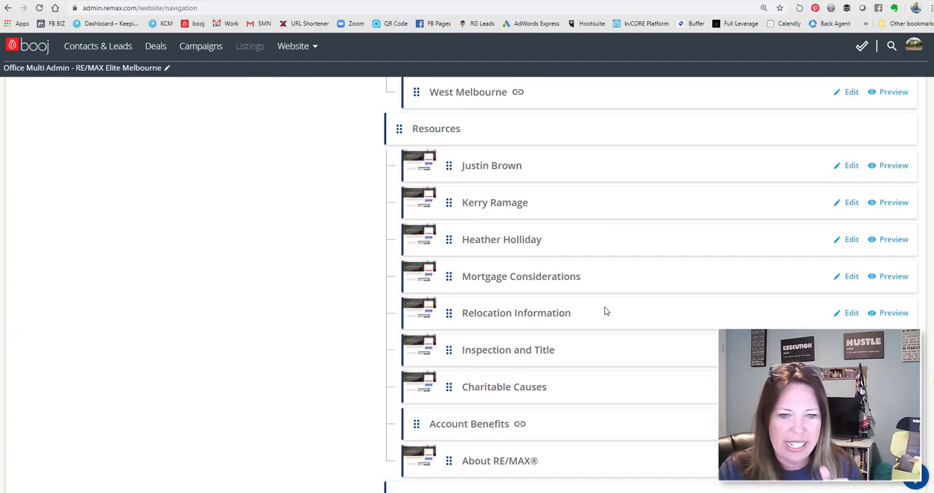
scroll(538, 171, up, 4)
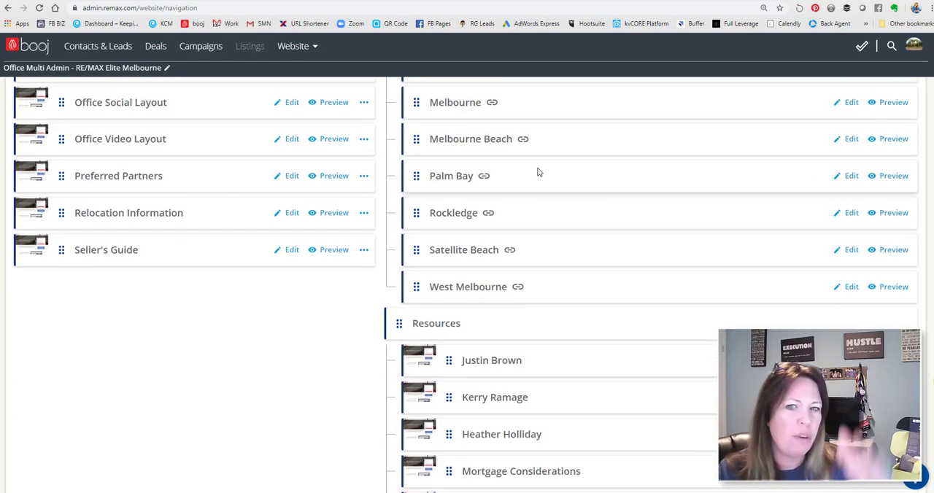
scroll(510, 292, down, 3)
scroll(494, 448, down, 1)
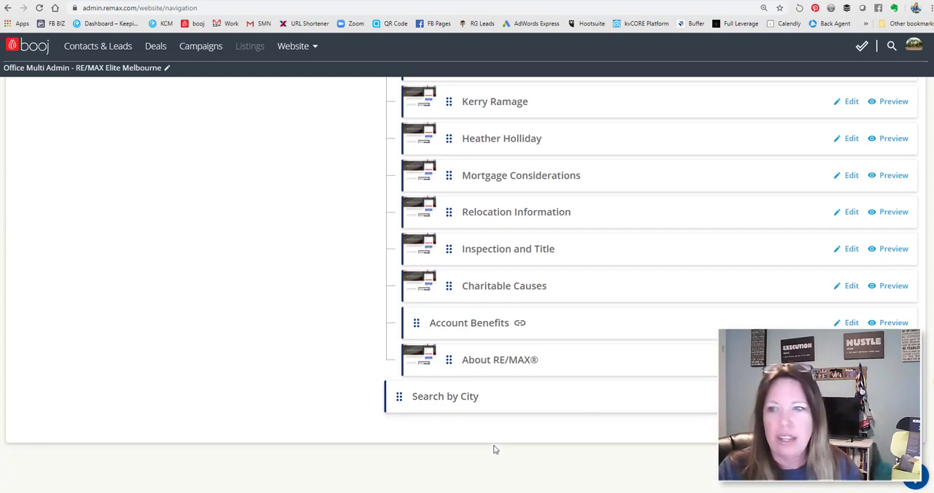
Start a new menu item in the Navigation Editor and give it the Cocoa Beach title
scroll(766, 216, up, 9)
scroll(766, 216, up, 4)
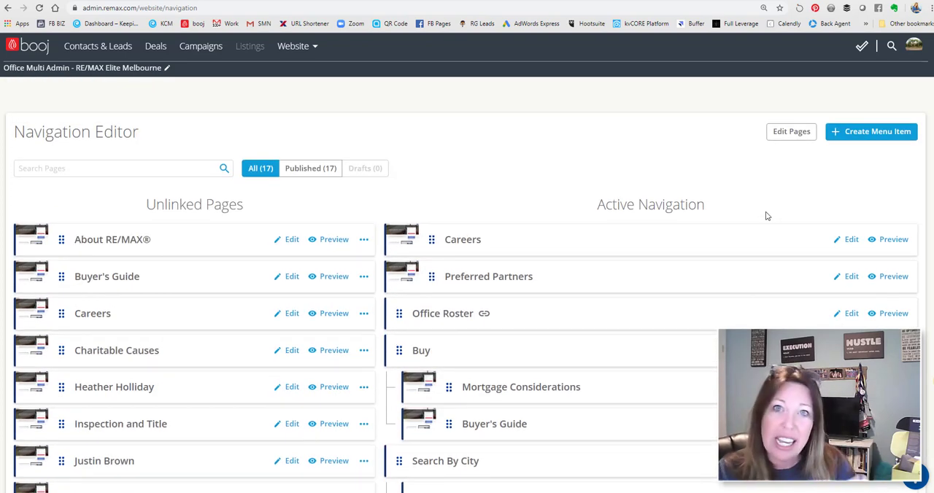
click(864, 133)
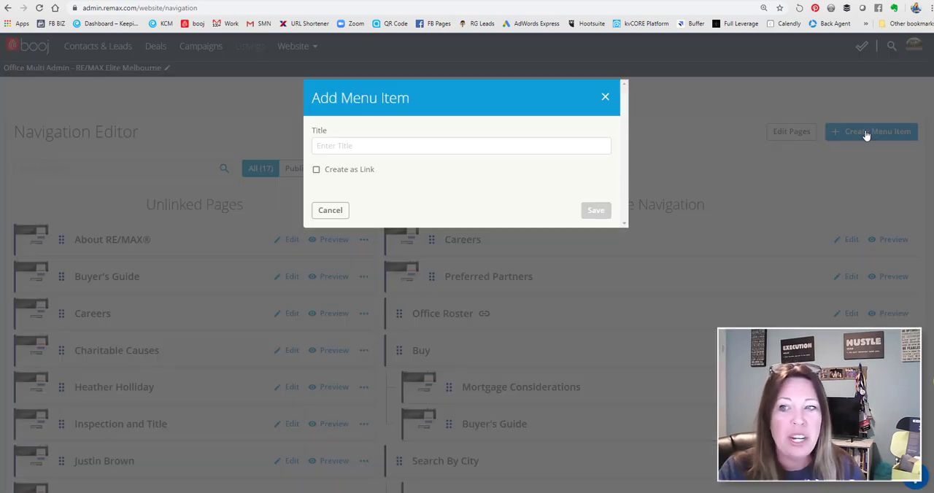
click(353, 146)
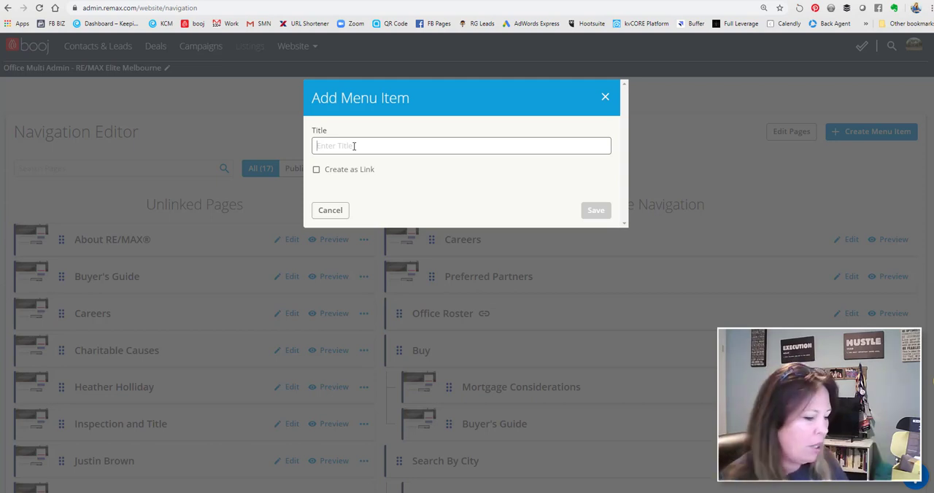
text(Cocoa)
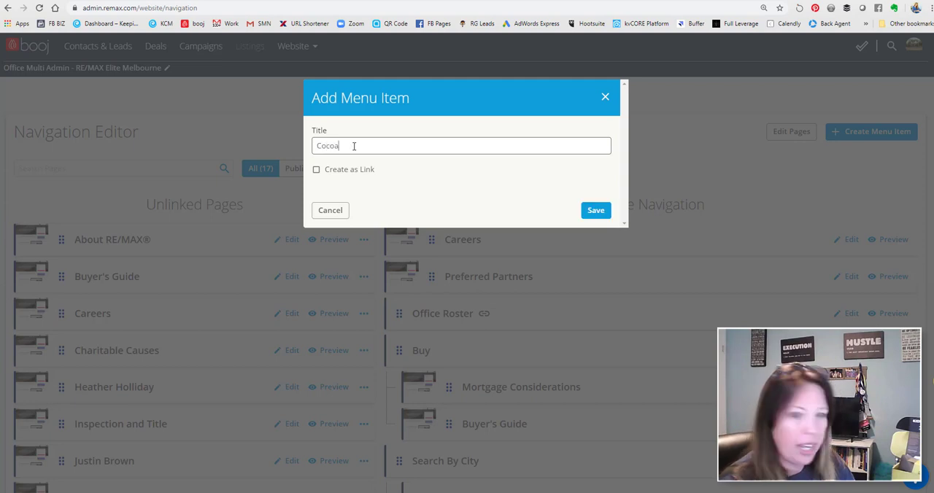
text( Cheah)
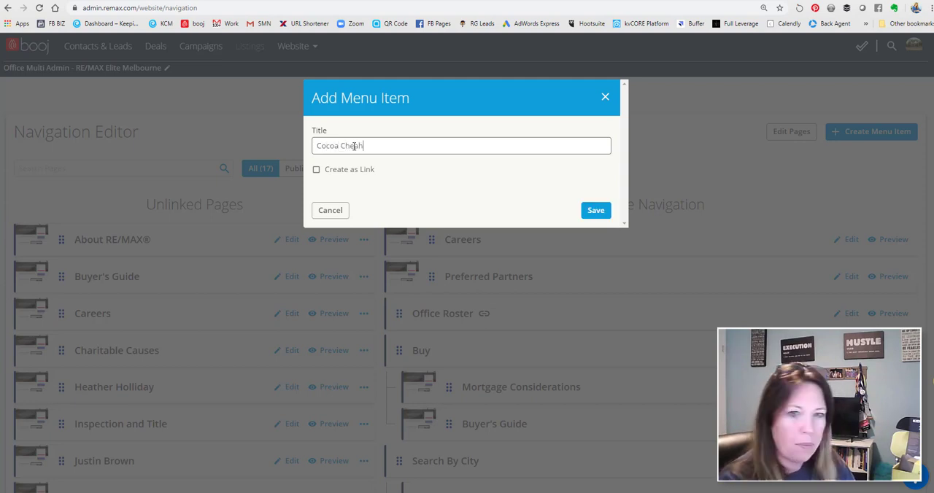
key(BackSpace)
key(BackSpace)
key(BackSpace)
key(BackSpace)
key(BackSpace)
key(BackSpace)
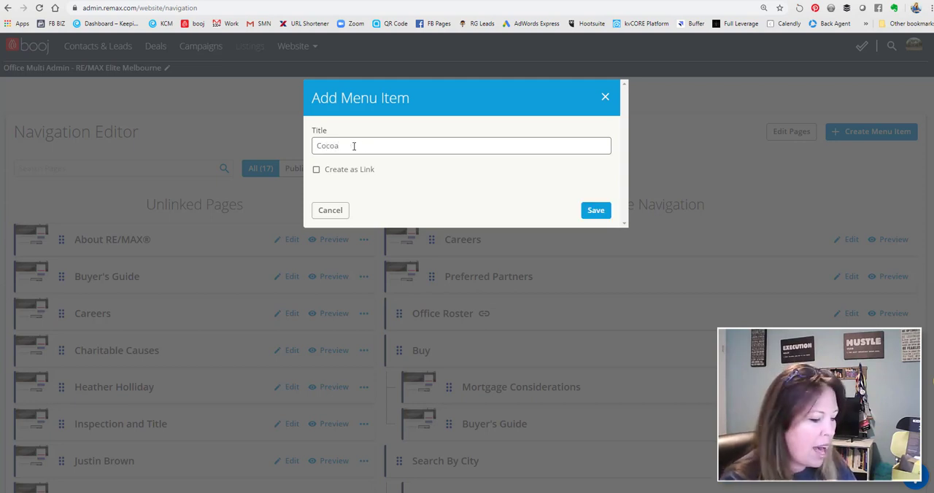
text(Beach)
click(317, 170)
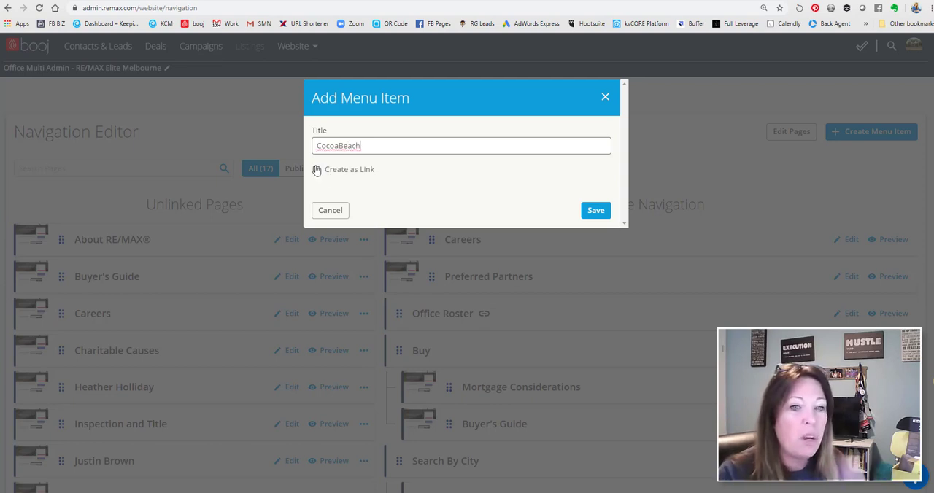
click(348, 206)
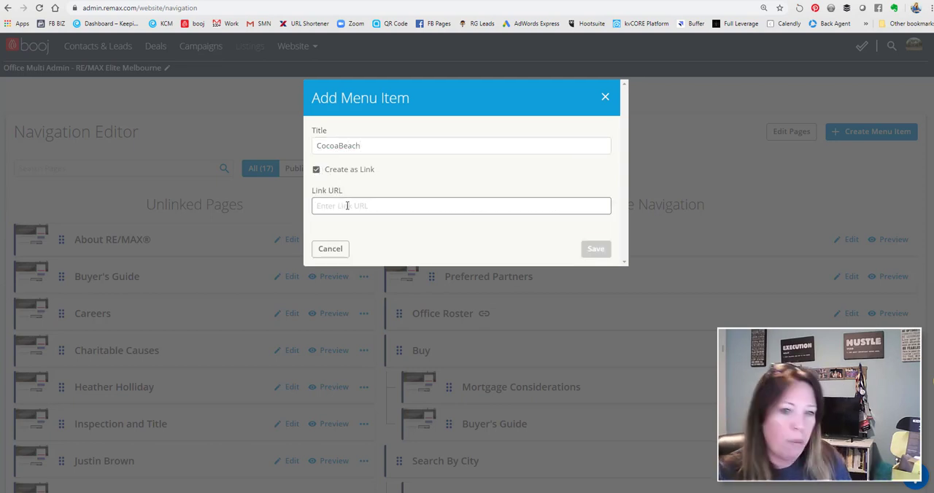
text(https://www.homes4sale321.com/homes-for-sale/FL/Cocoa-Beach/city/1213175)
click(340, 146)
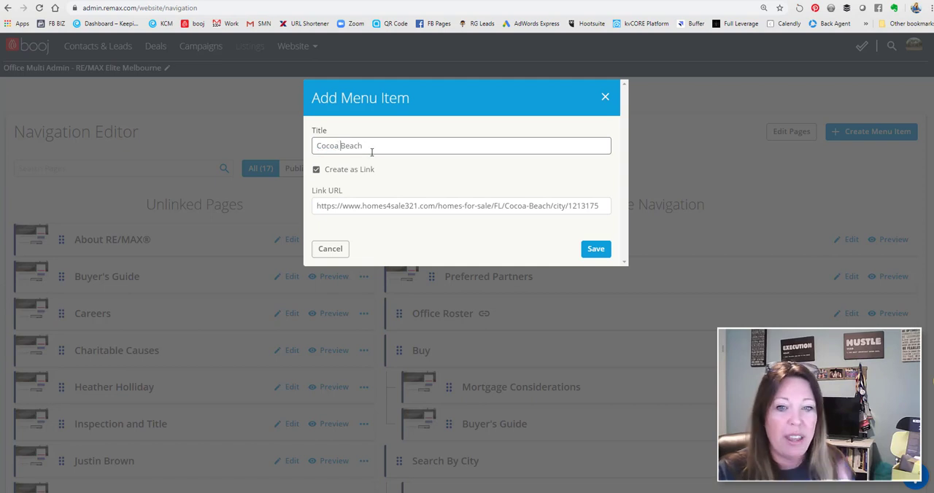
click(373, 146)
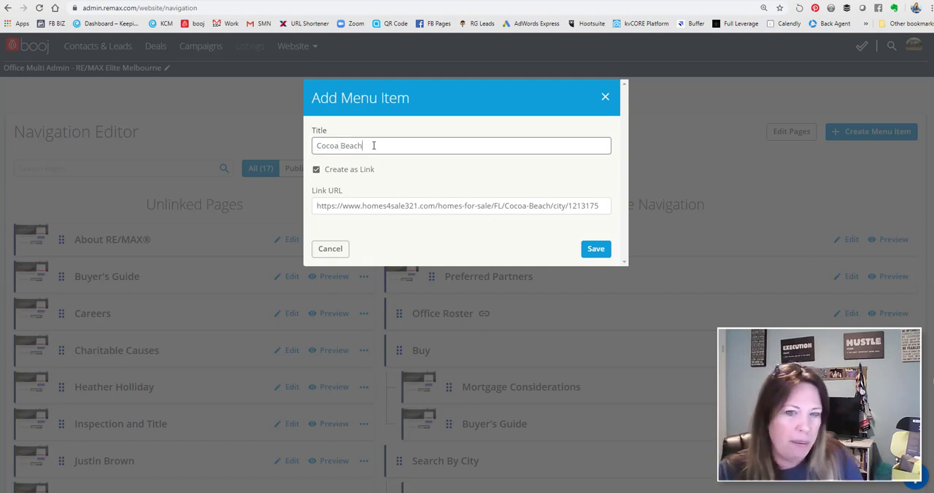
text(1)
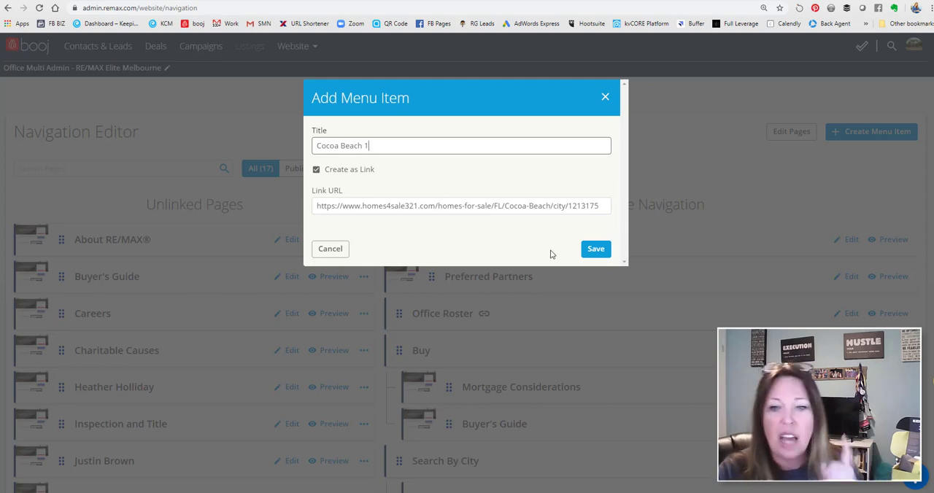
click(595, 249)
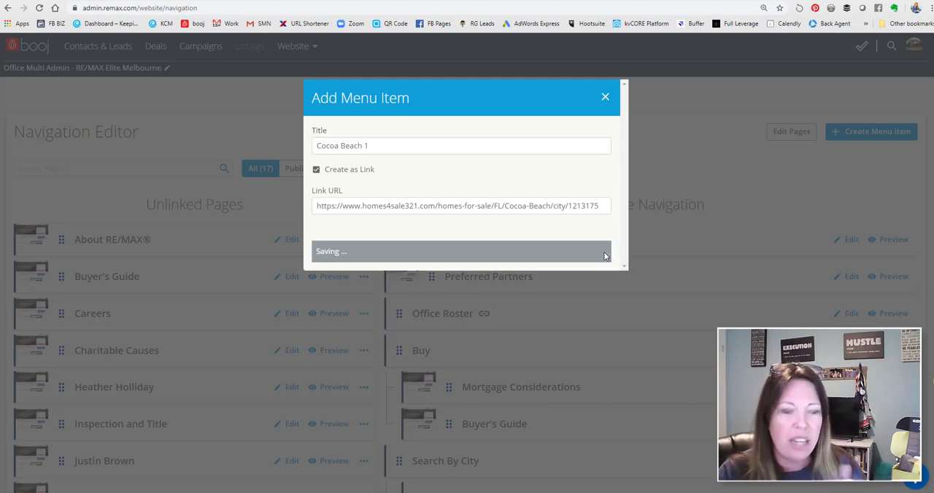
Nest the Cocoa Beach 1 link as a sub-item under the last Search by City entry in Active Navigation
scroll(669, 311, down, 10)
scroll(668, 311, down, 5)
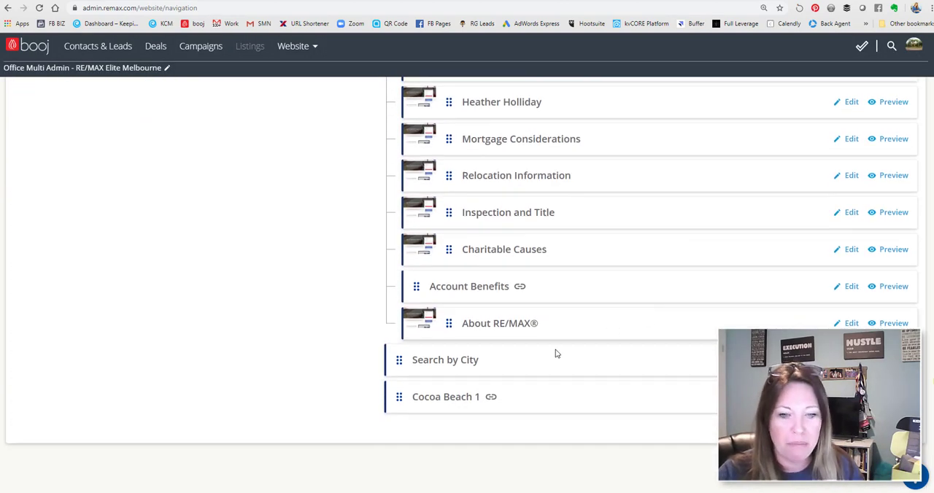
drag(399, 396, 430, 384)
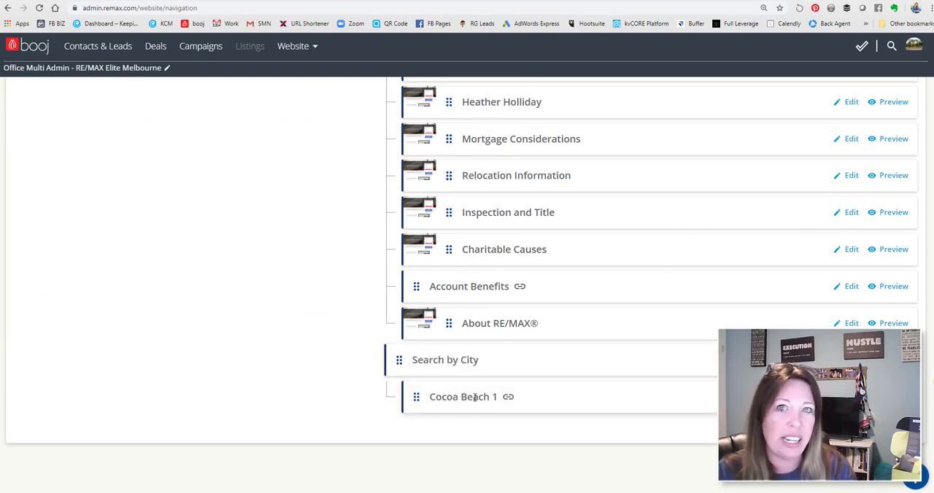